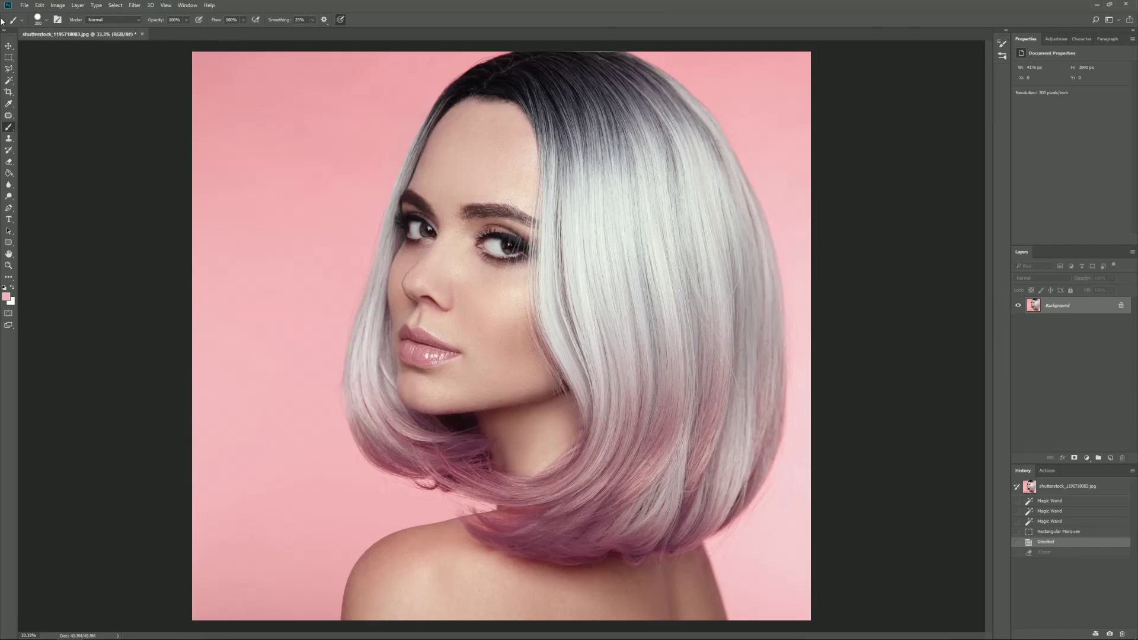
- Try a polygonal lasso outline and a brush stroke, discard both, and choose the Magic Wand
left_click(9, 70)
left_click(502, 51)
left_click(432, 95)
left_click(423, 124)
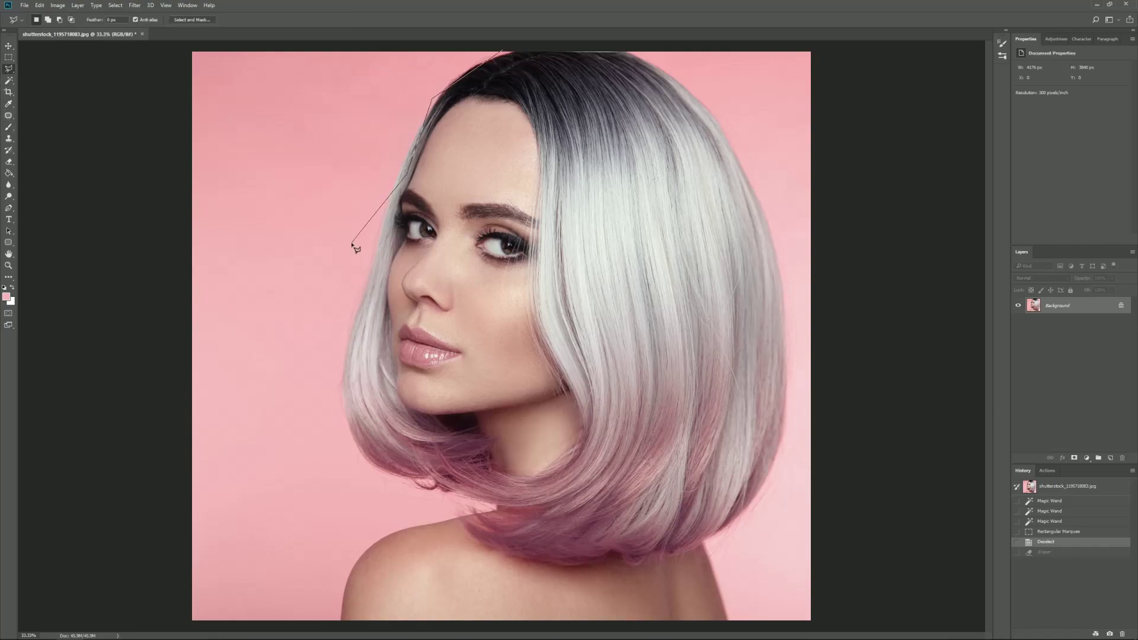
key("Escape")
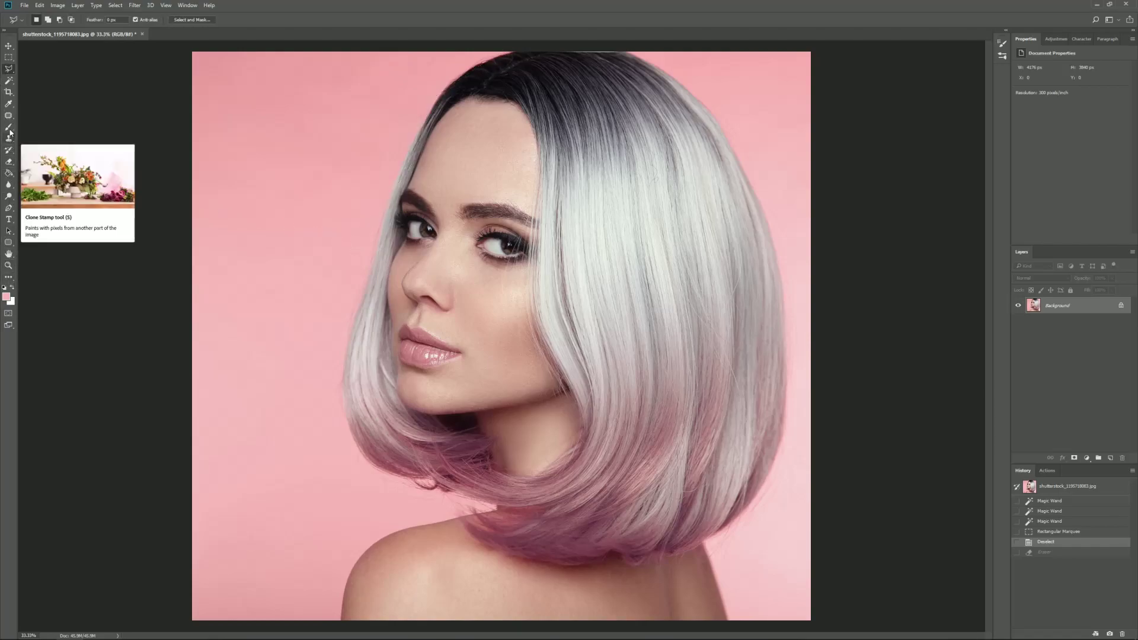
key("b")
mouse_move(436, 39)
left_mouse_down()
mouse_move(355, 118)
mouse_move(314, 190)
mouse_move(294, 448)
mouse_move(379, 515)
left_mouse_up()
key("ctrl+z")
key("ctrl+z")
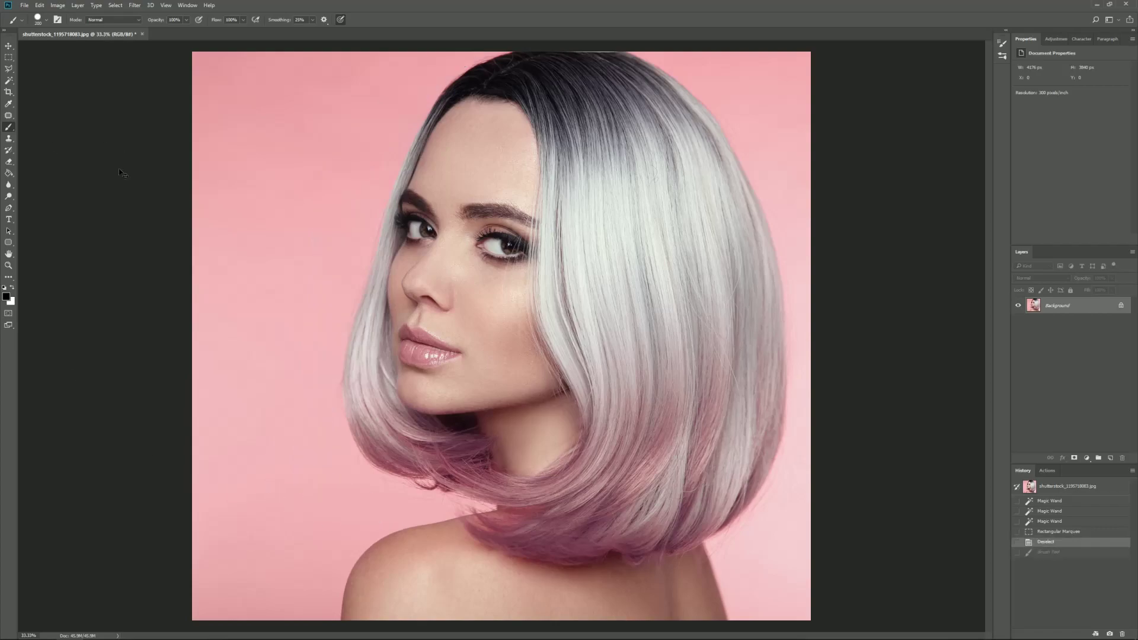
left_click(8, 80)
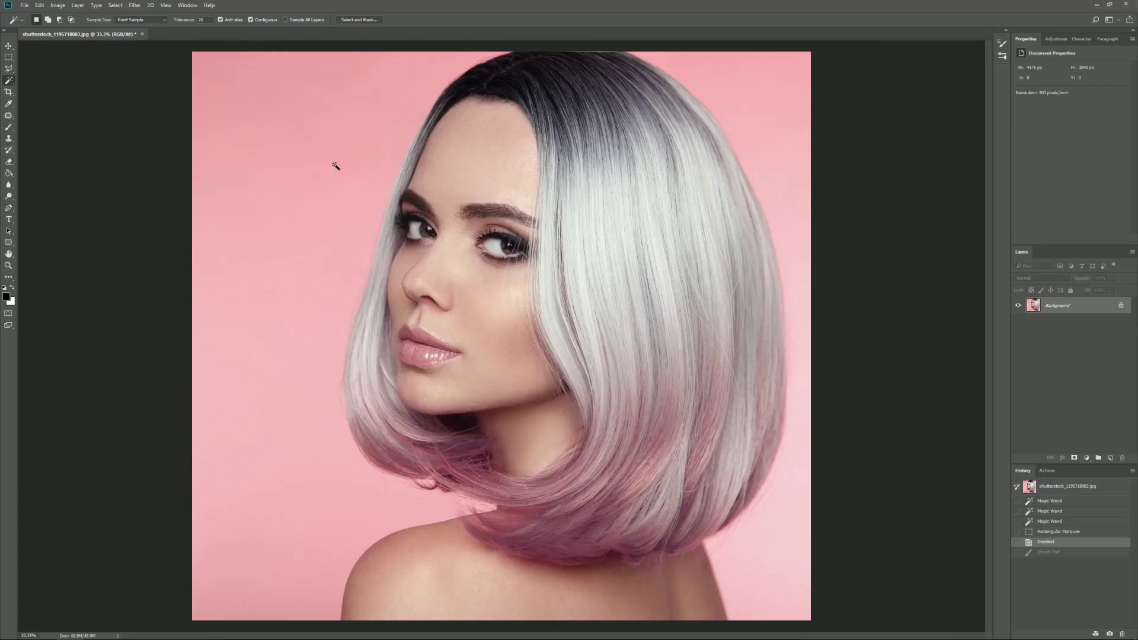
- Add the pink background on the left and right of the woman, including stray specks, to the selection
left_click(311, 141)
left_click(325, 158, "shift")
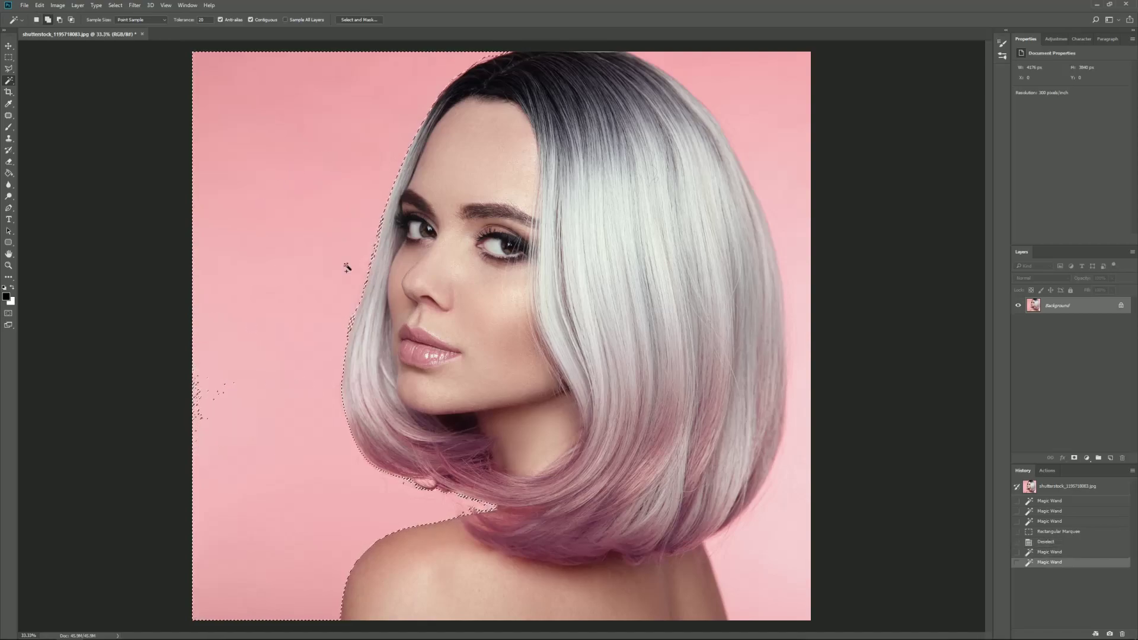
left_click(198, 387, "shift")
left_click(769, 93, "shift")
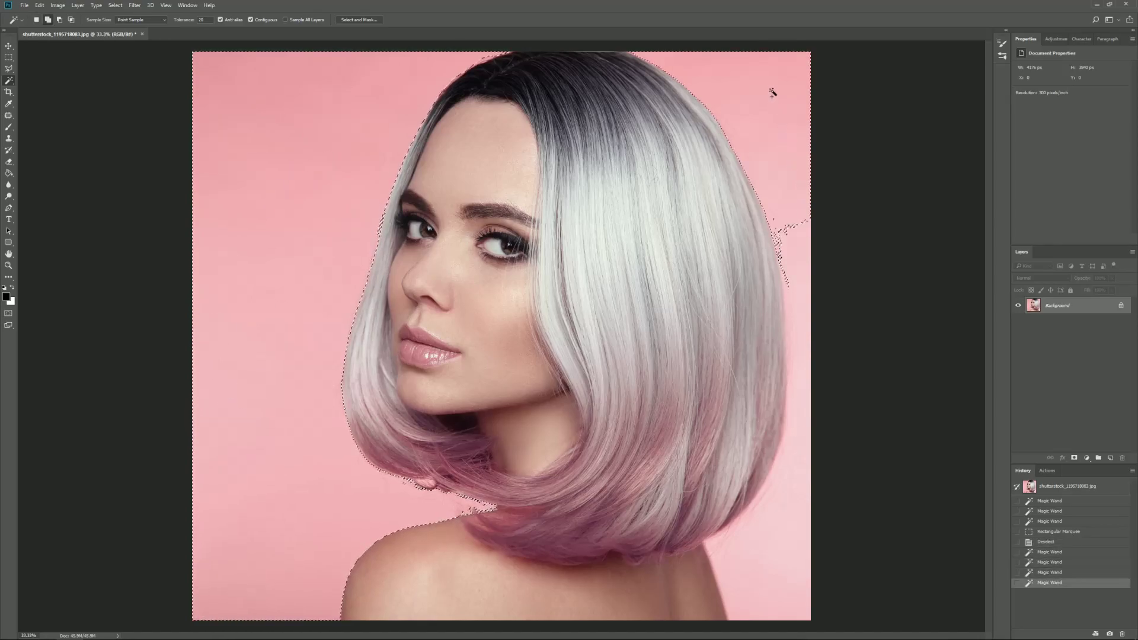
left_click(785, 237, "shift")
left_click(719, 540, "shift")
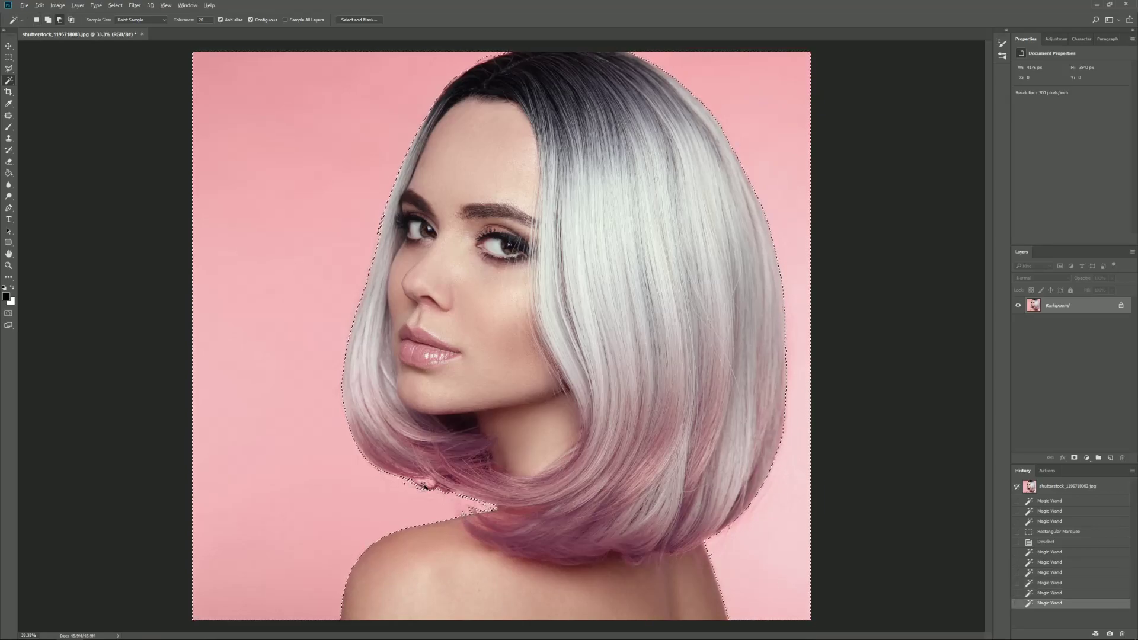
- Zoom in and add the background speck near the chin and the gaps inside the hair loop
scroll(424, 486, "up", 4)
left_click(415, 474)
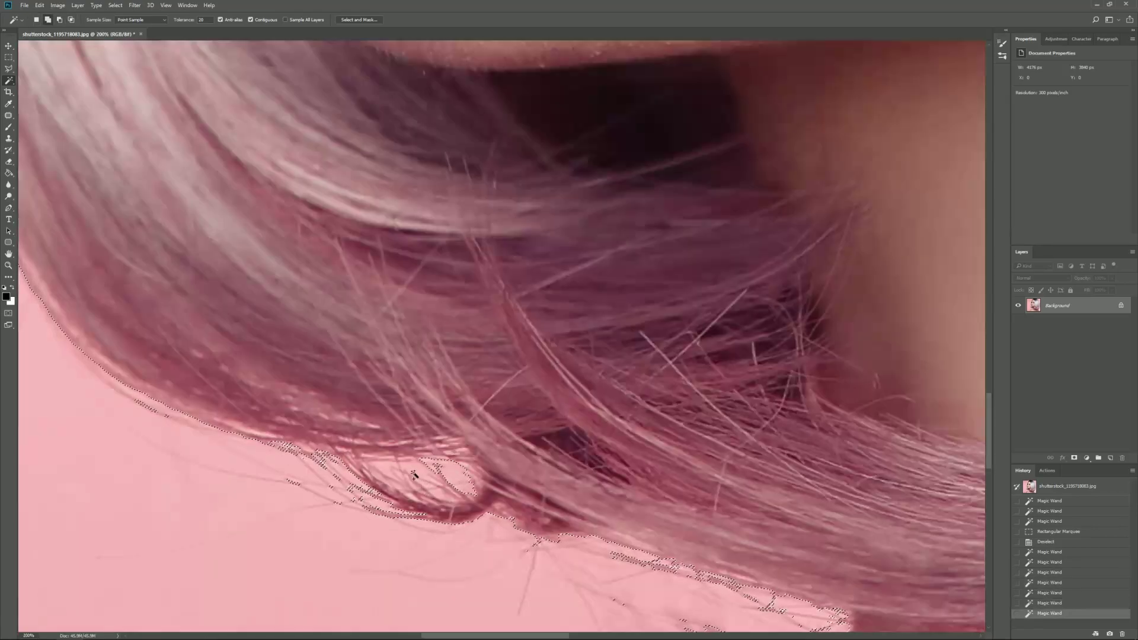
left_click(439, 495)
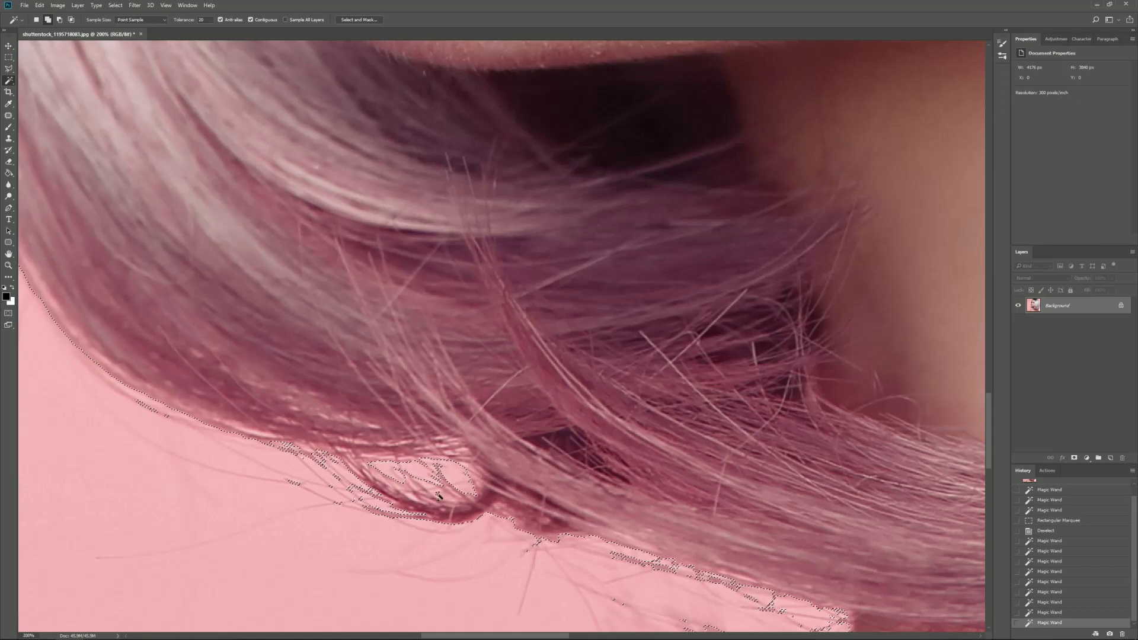
left_click(451, 498)
left_click(465, 500)
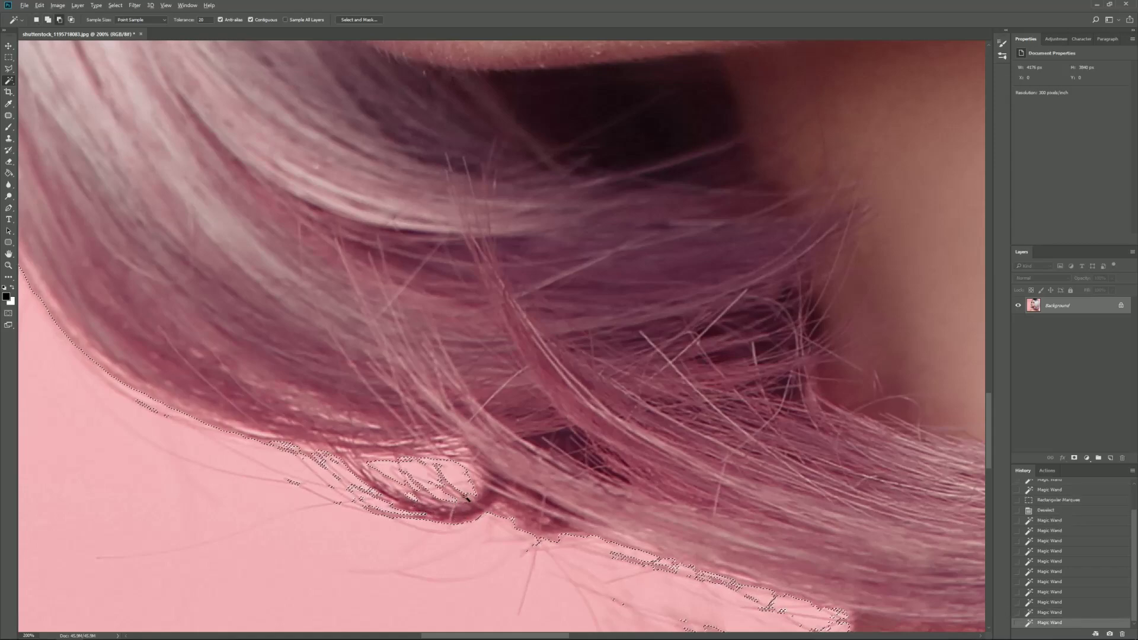
- Fit the portrait on screen and add the background patches near the top of the hair
key("ctrl+0")
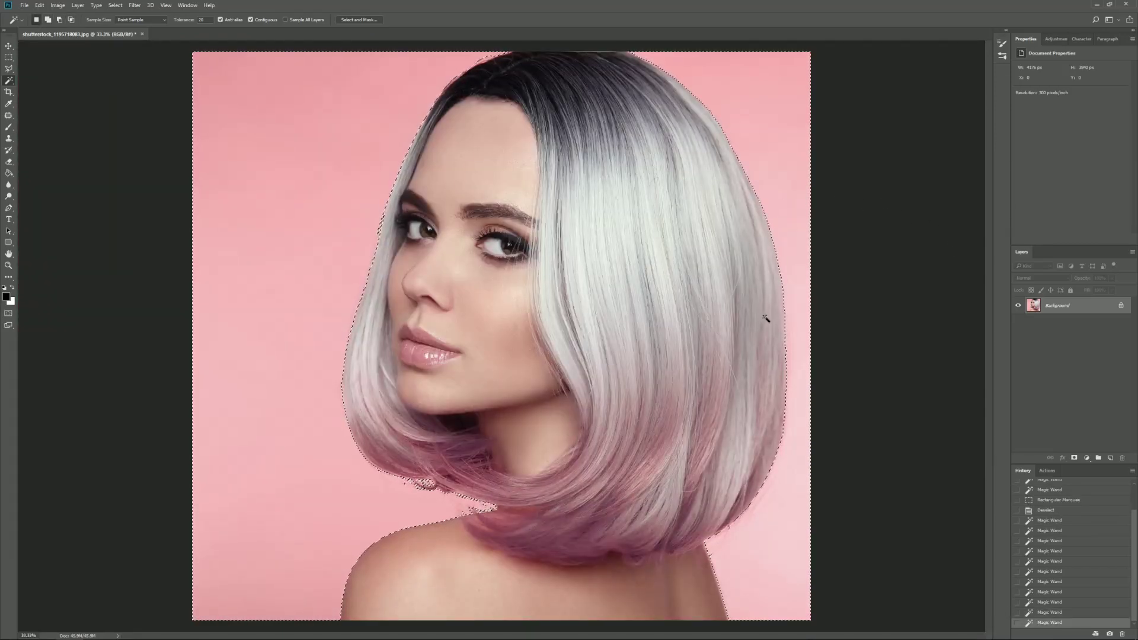
scroll(496, 62, "up", 3)
left_click(496, 61, "shift")
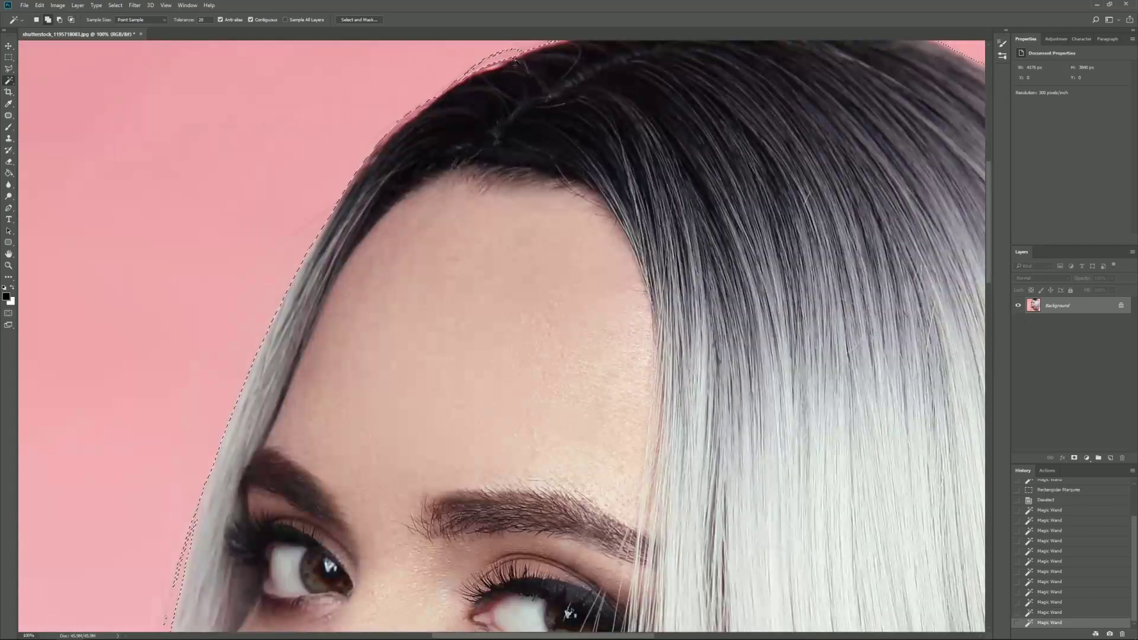
left_click(408, 114, "shift")
scroll(921, 371, "down", 5)
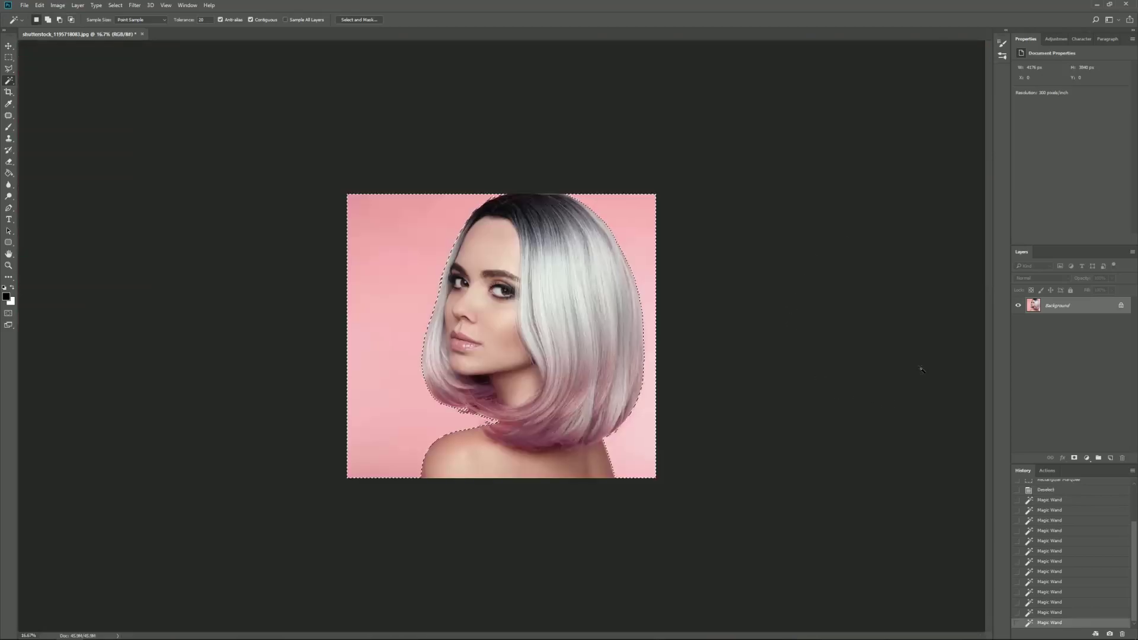
key("ctrl+plus")
key("ctrl+plus")
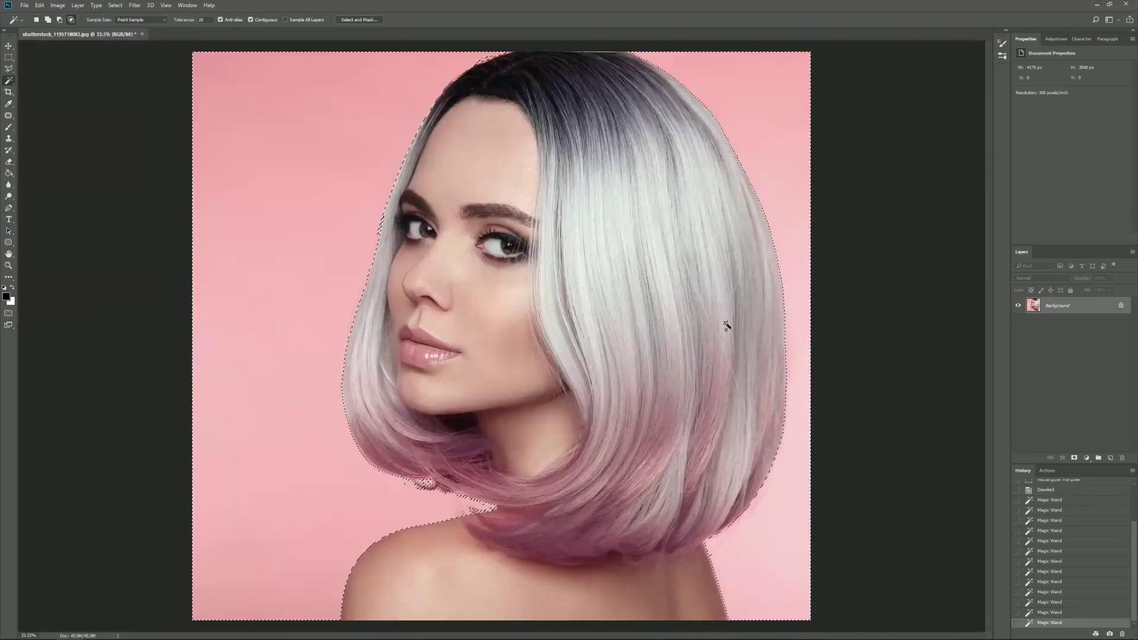
- Turn the selection into a layer mask and invert it, comparing with undo and redo
left_click(1077, 462)
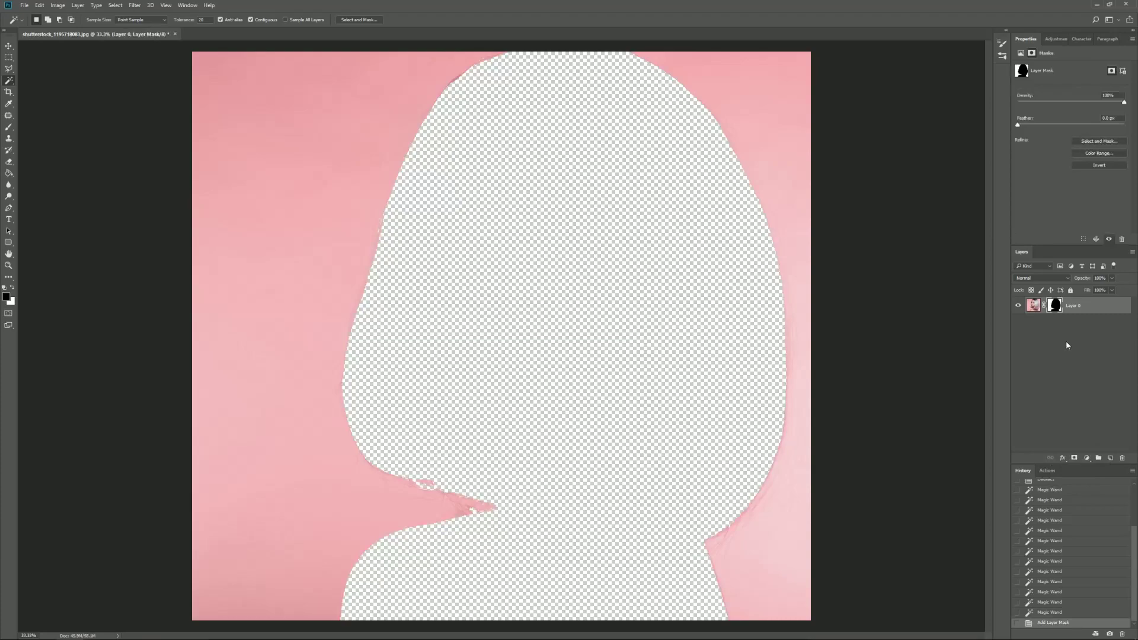
left_click(1096, 166)
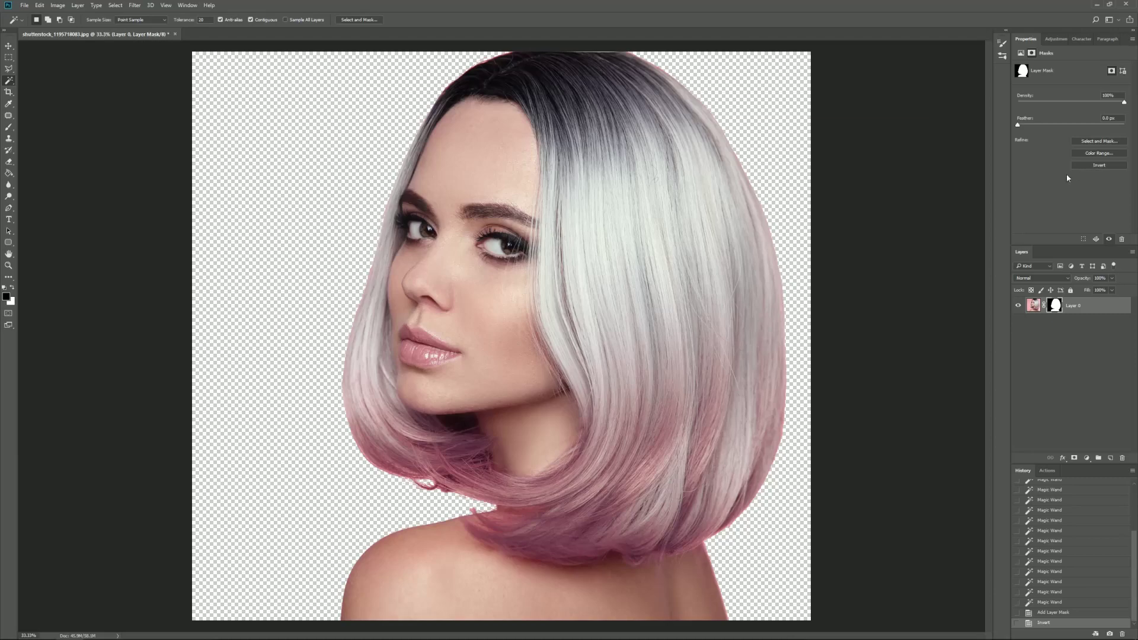
key("ctrl+z")
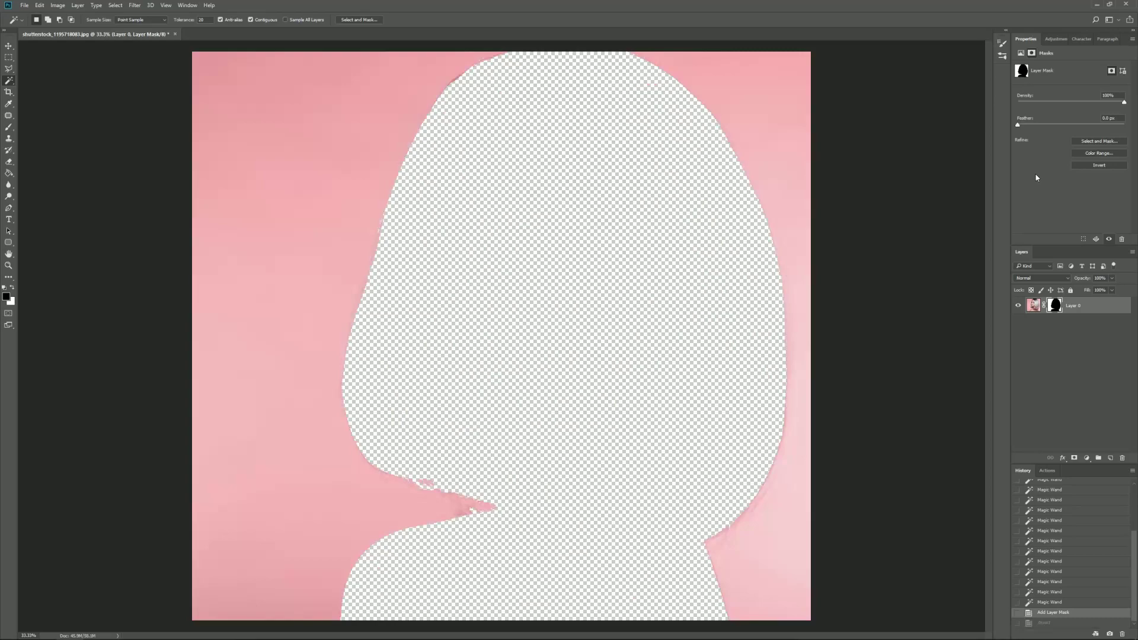
key("ctrl+shift+z")
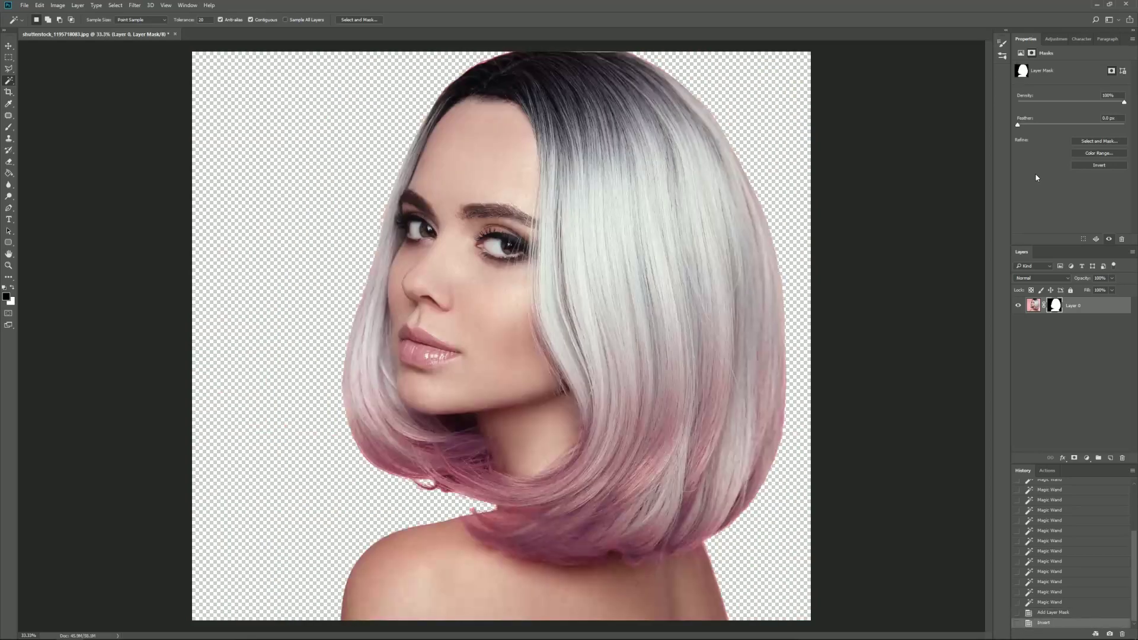
key("ctrl+i")
key("ctrl+i")
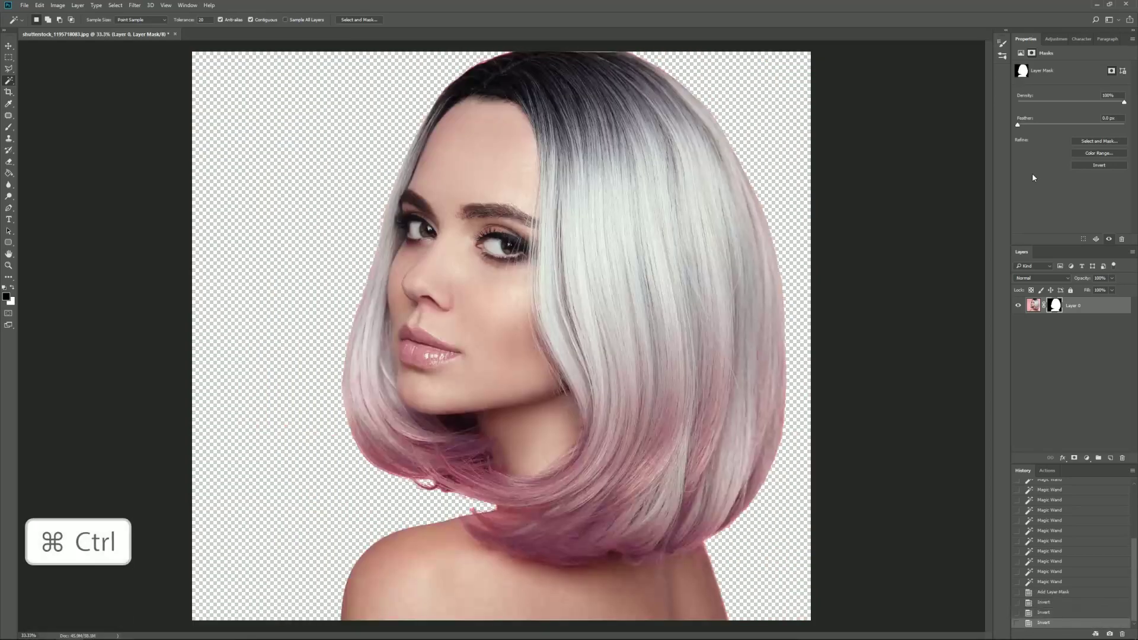
- Zoom out and create a new empty layer positioned below the portrait layer
key("m")
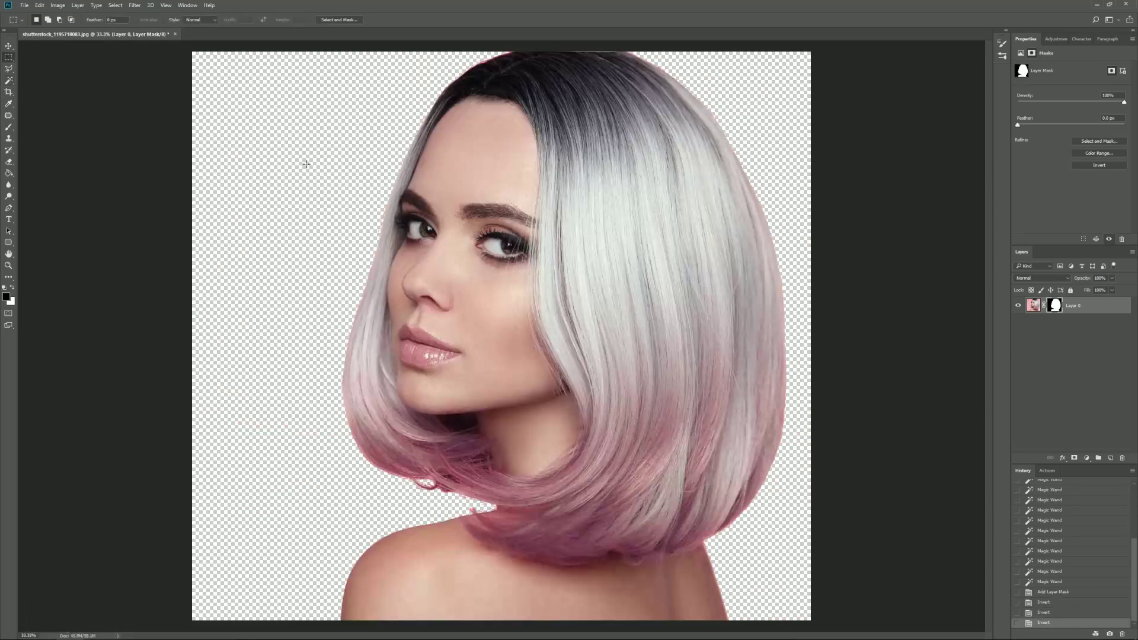
key("ctrl+minus")
key("v")
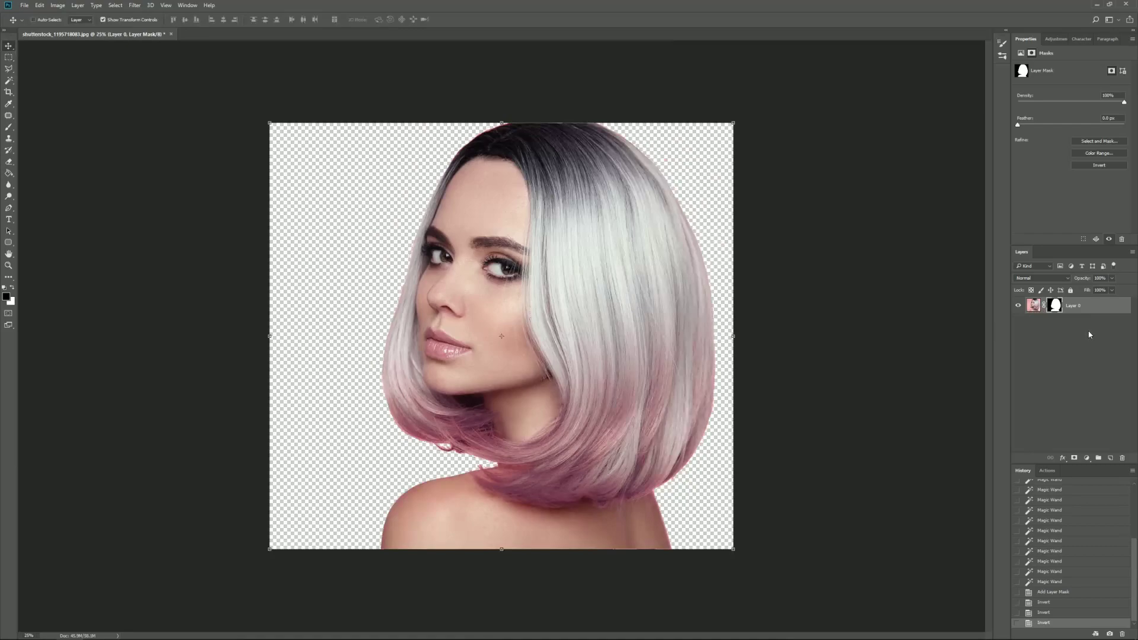
left_click(1110, 458)
left_click_drag(1083, 307, 1076, 327)
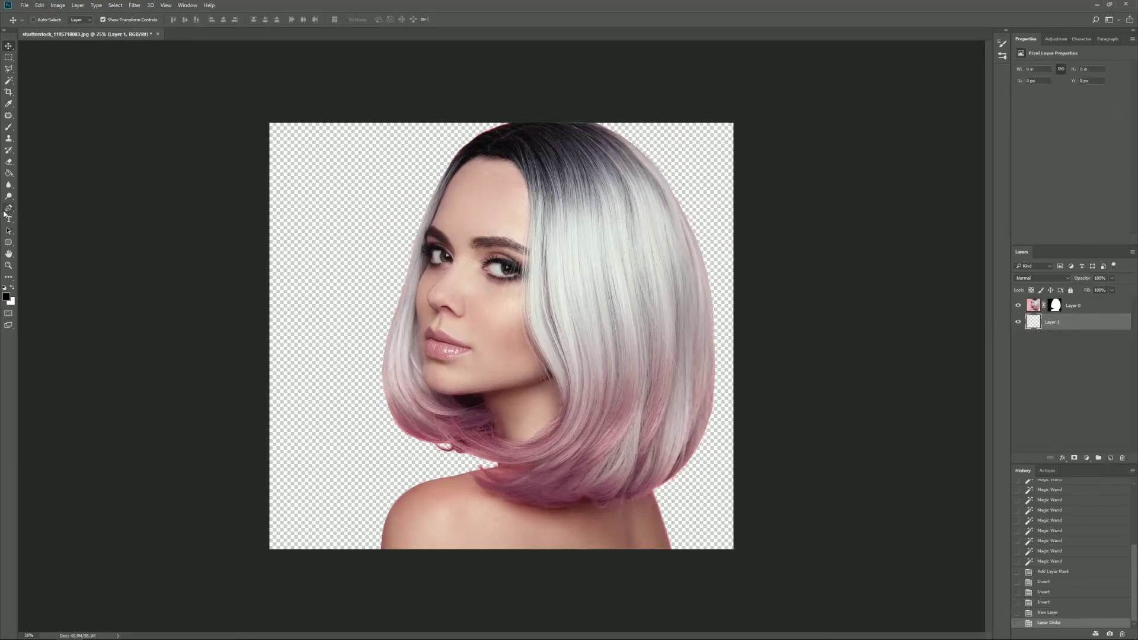
- Set the foreground colour to the soft pink ecb3ab in the Color Picker
left_click(6, 298)
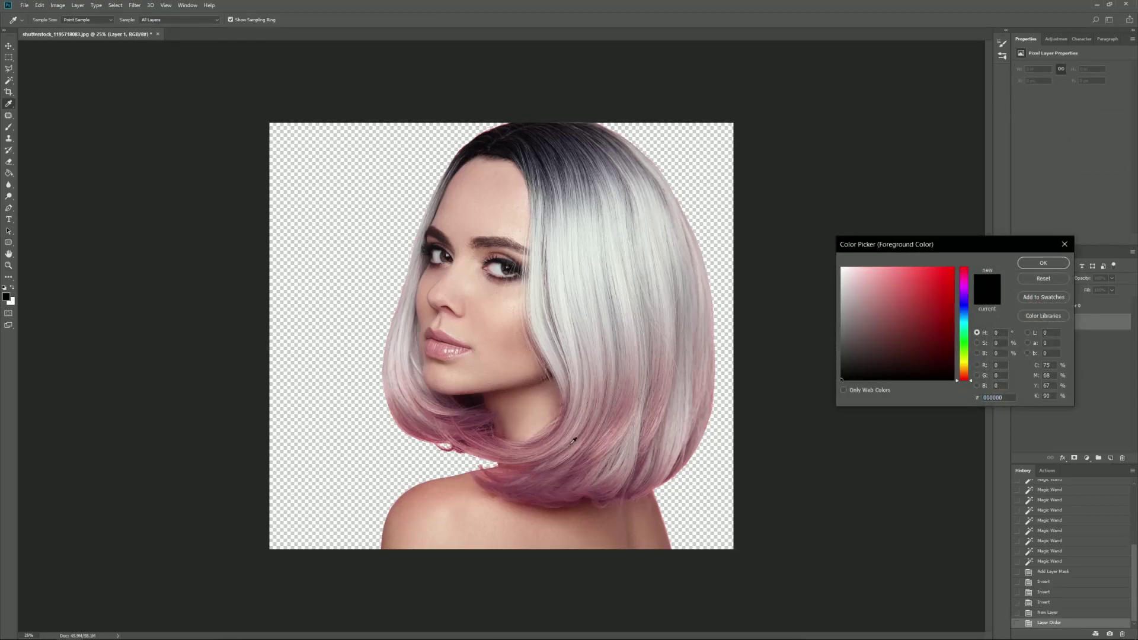
left_click(603, 429)
left_click_drag(864, 295, 865, 271)
left_click(964, 379)
left_click(965, 381)
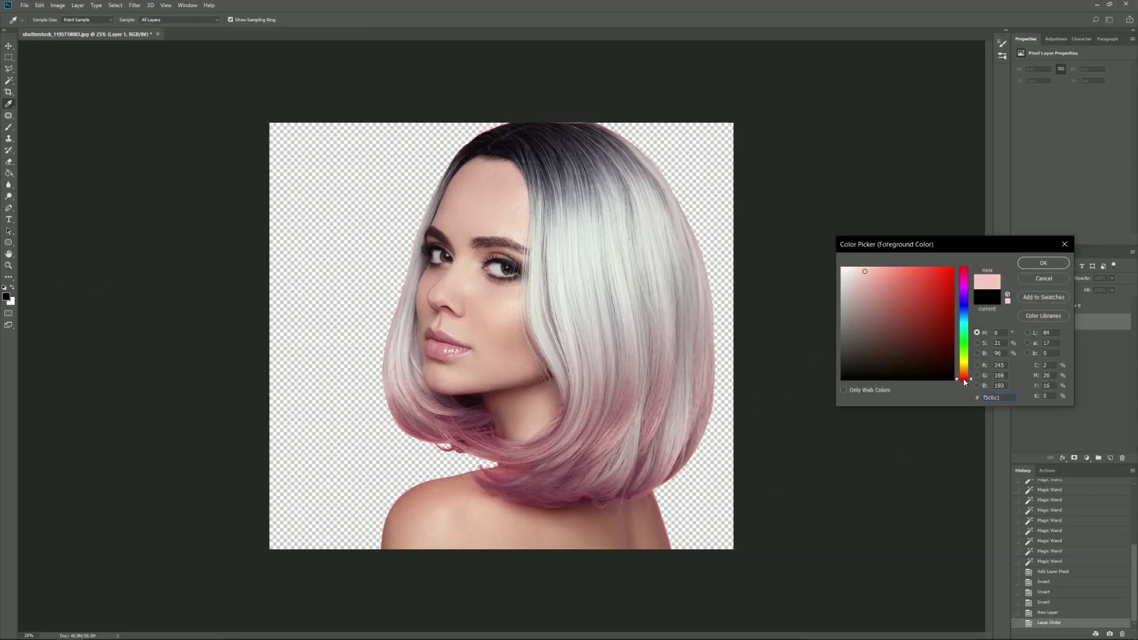
left_click(872, 275)
left_click(1043, 262)
- Fill Layer 1 with the pink using the Paint Bucket, then target the portrait's mask
left_click(8, 173)
left_click(393, 215)
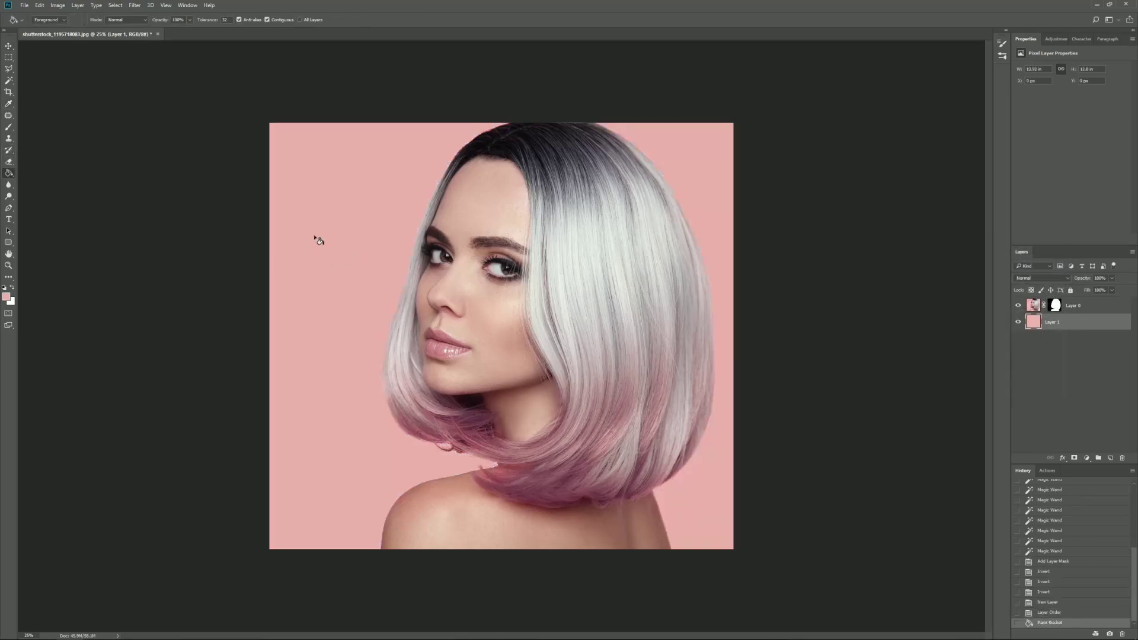
left_click(9, 57)
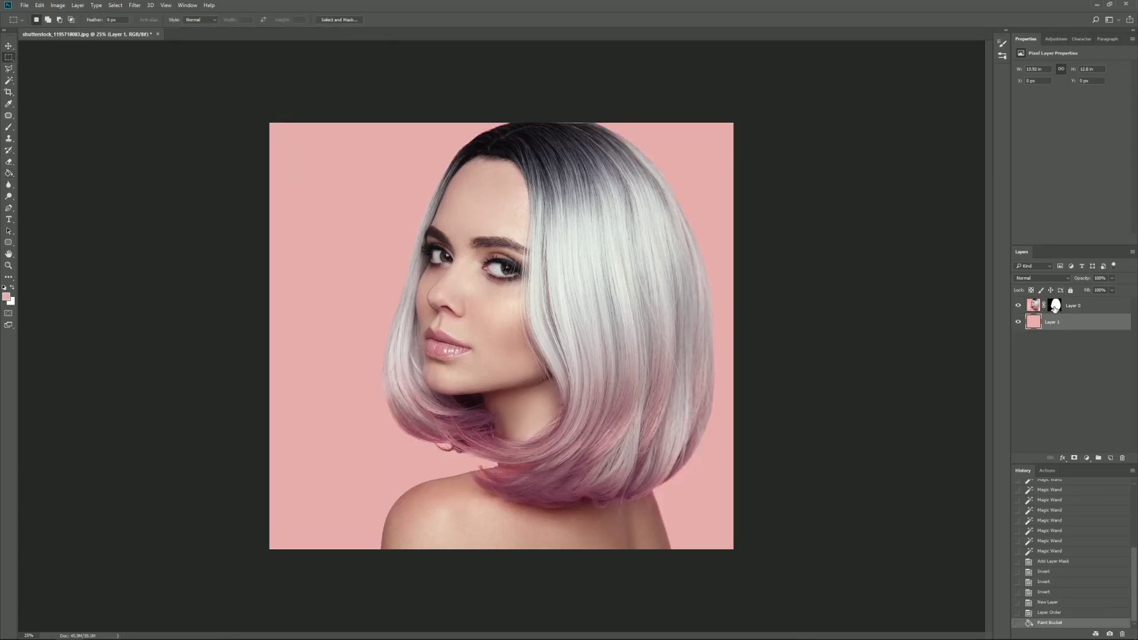
left_click(1050, 306)
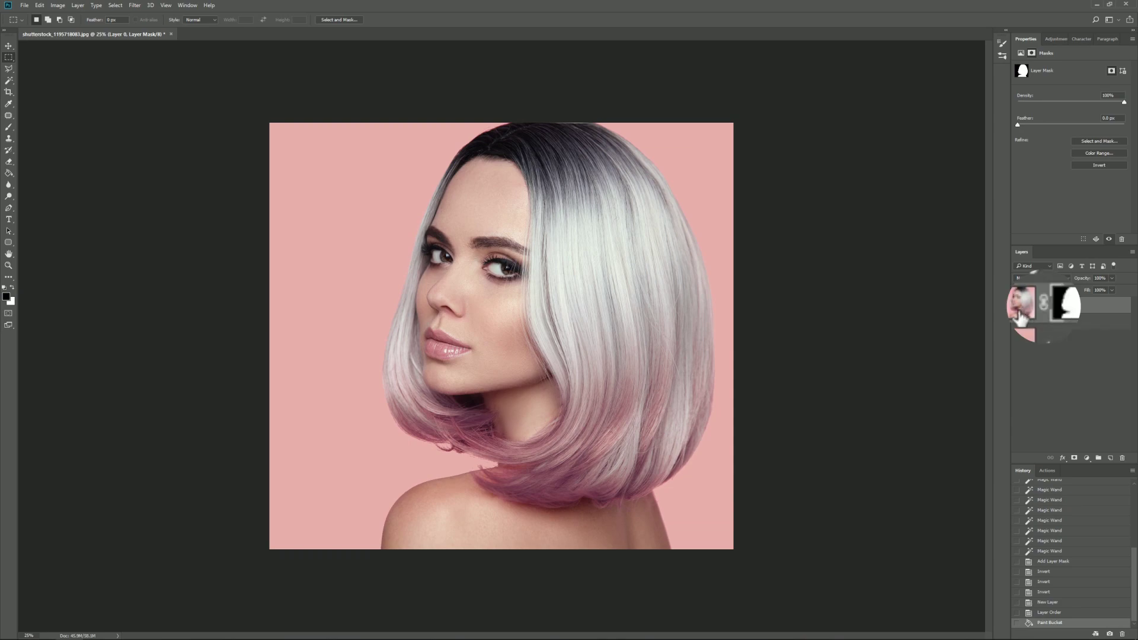
left_click(1044, 305)
left_click(1034, 305)
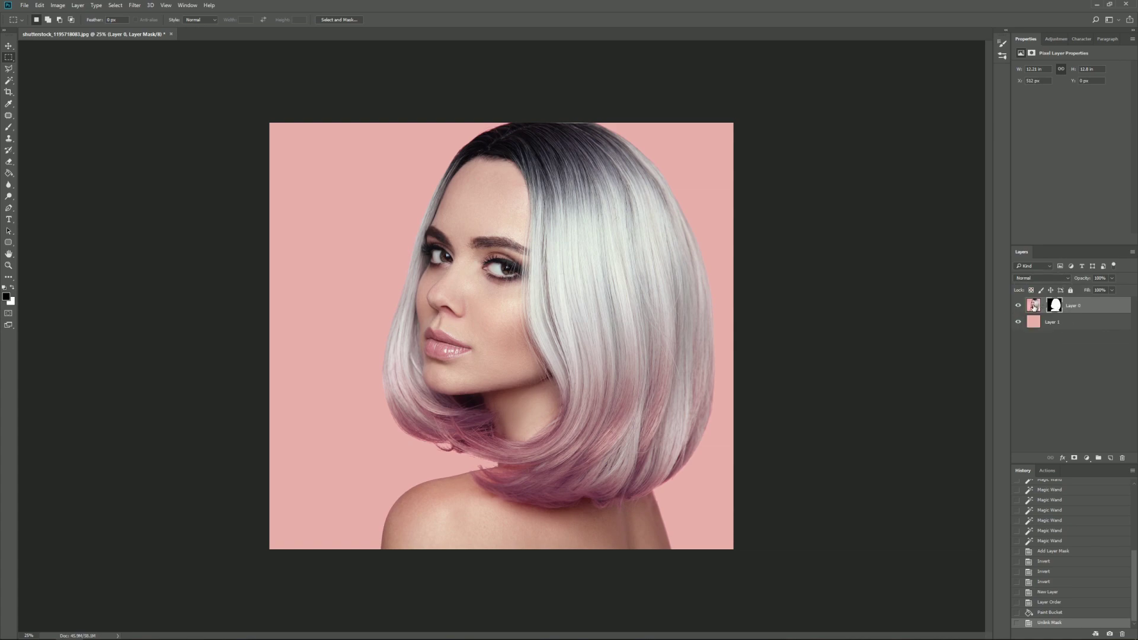
left_click(9, 45)
left_click_drag(513, 245, 237, 235)
key("ctrl+z")
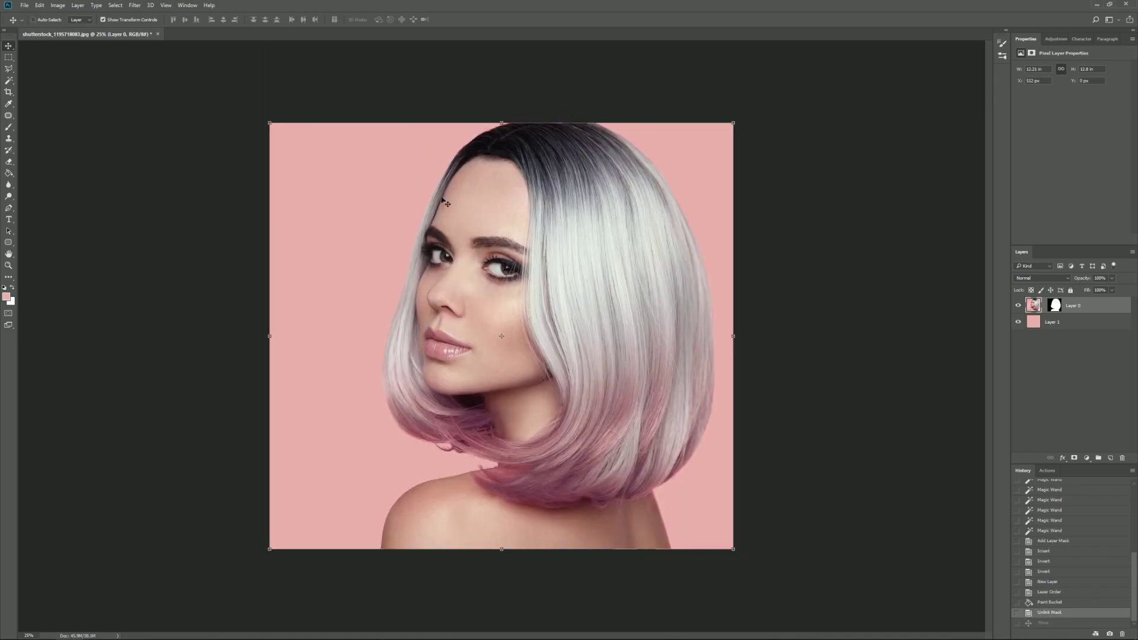
left_click(1043, 305)
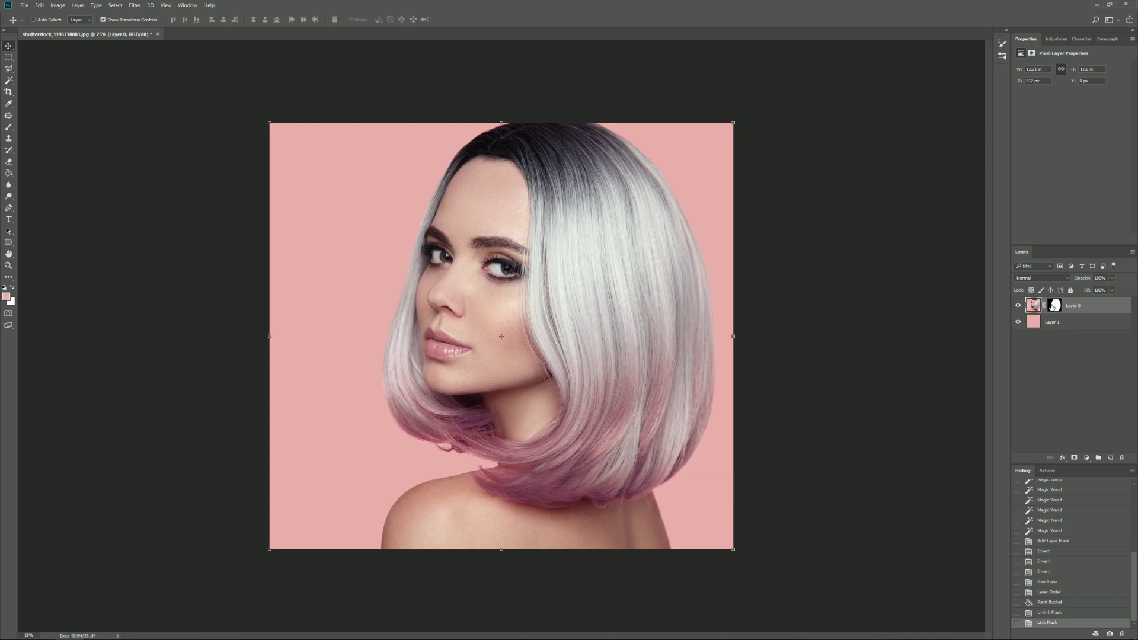
mouse_move(492, 237)
left_mouse_down()
mouse_move(545, 225)
mouse_move(492, 237)
left_mouse_up()
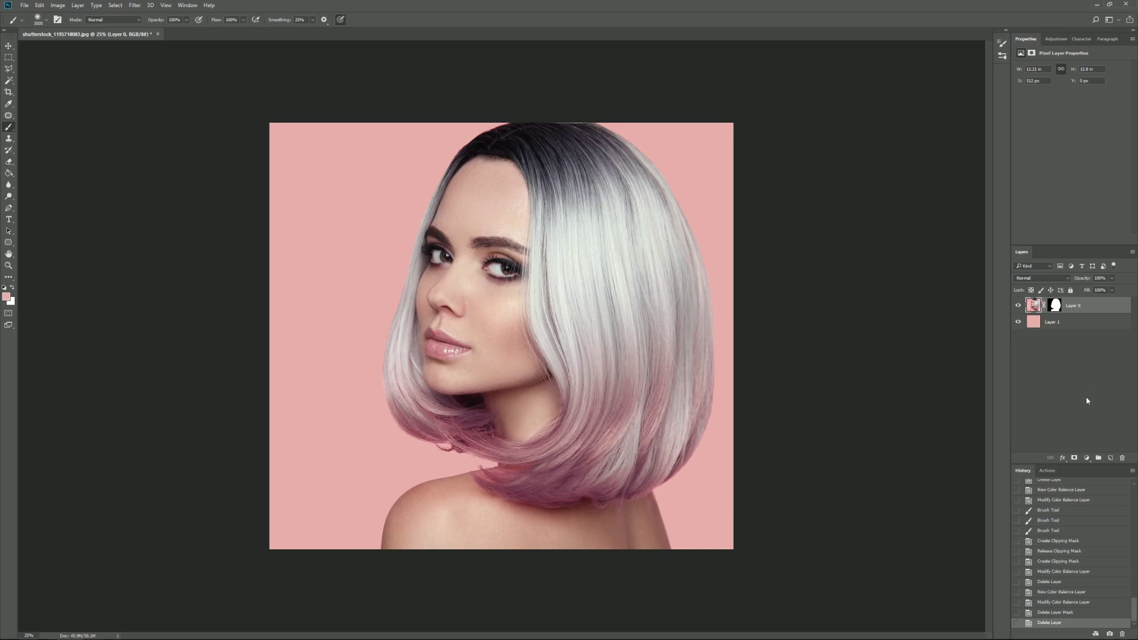
- Add a Color Balance 1 adjustment layer and Alt-click to clip it to Layer 0
left_click(1087, 458)
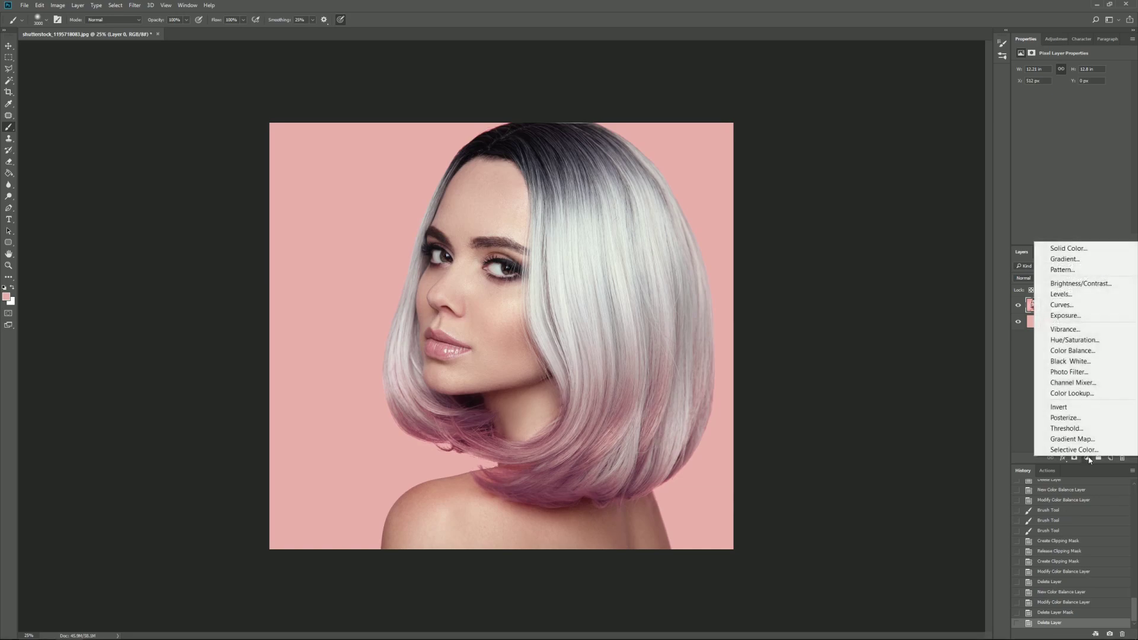
left_click(1094, 353)
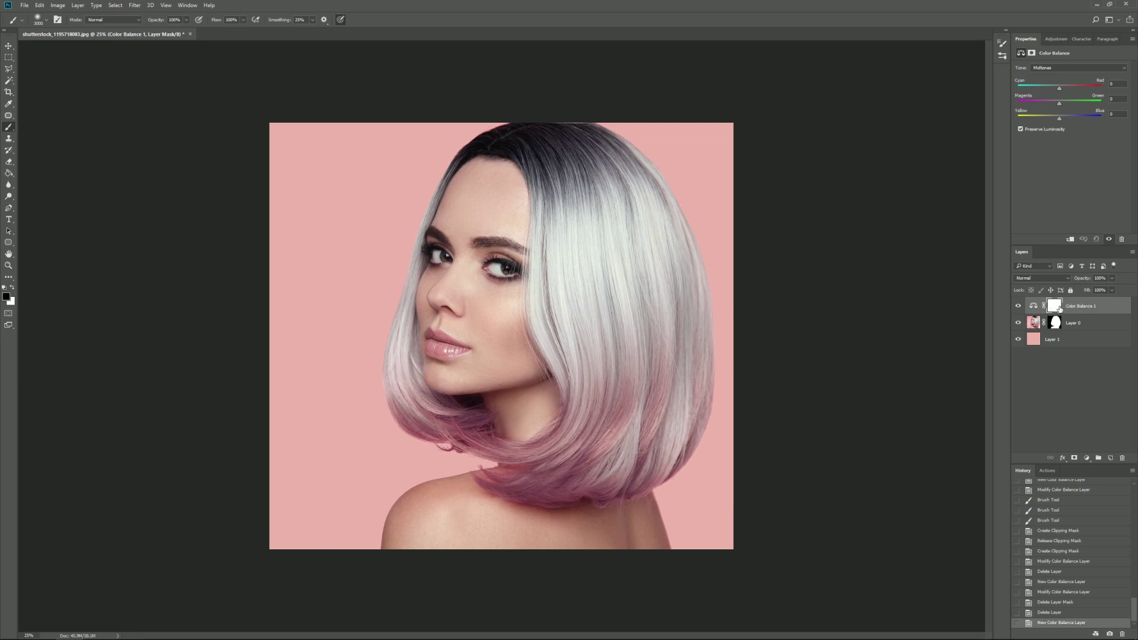
left_click(1089, 322)
left_click(1080, 339)
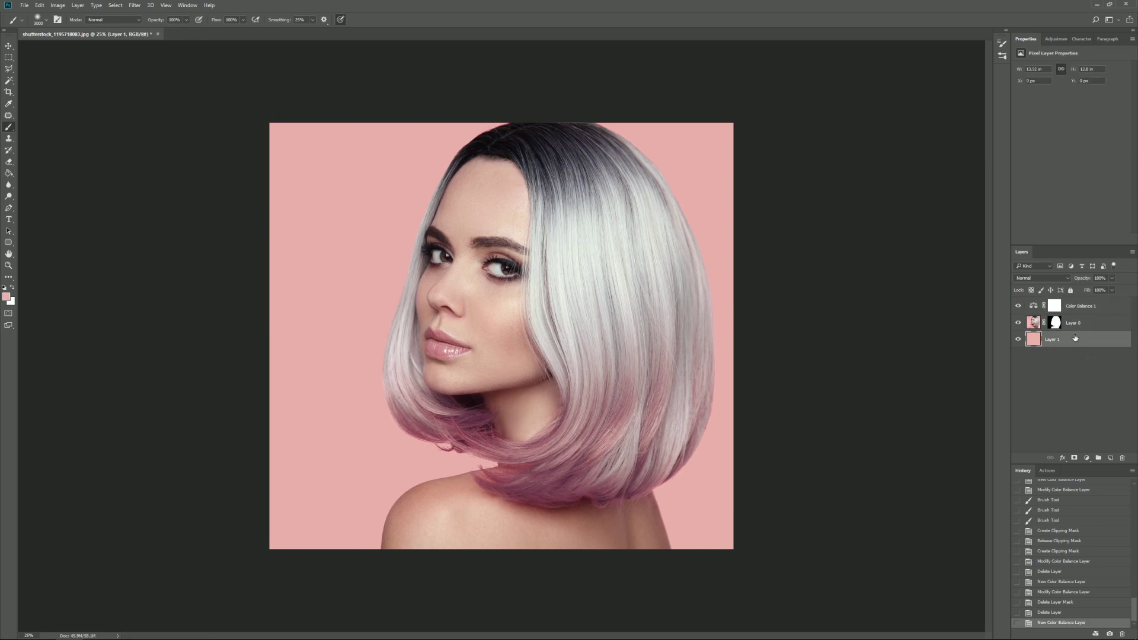
left_click(1088, 307)
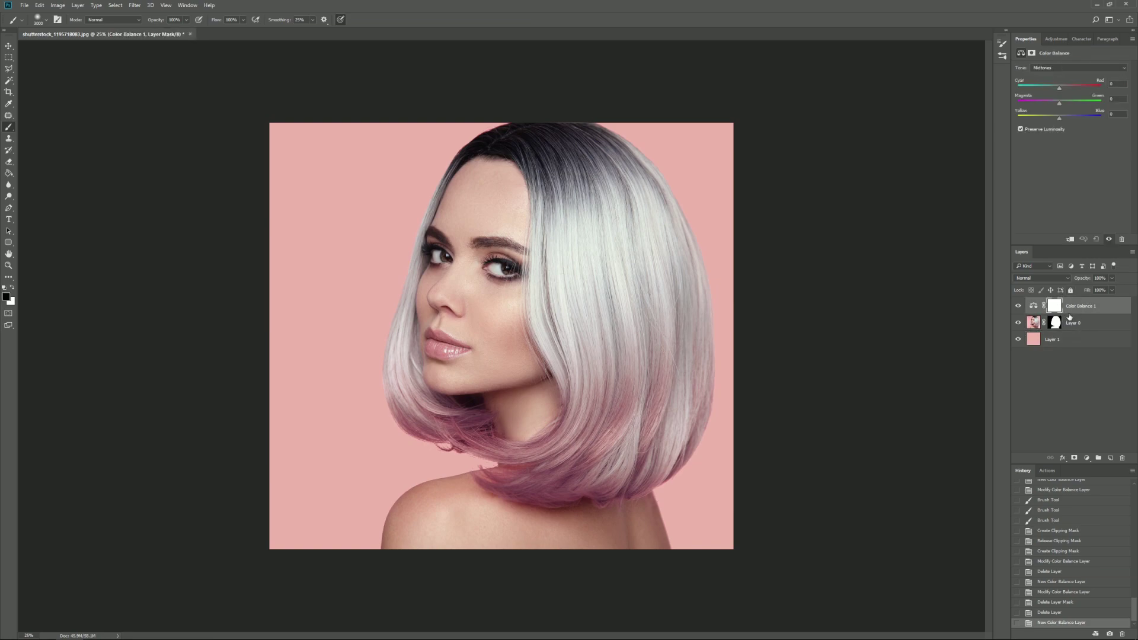
key("alt")
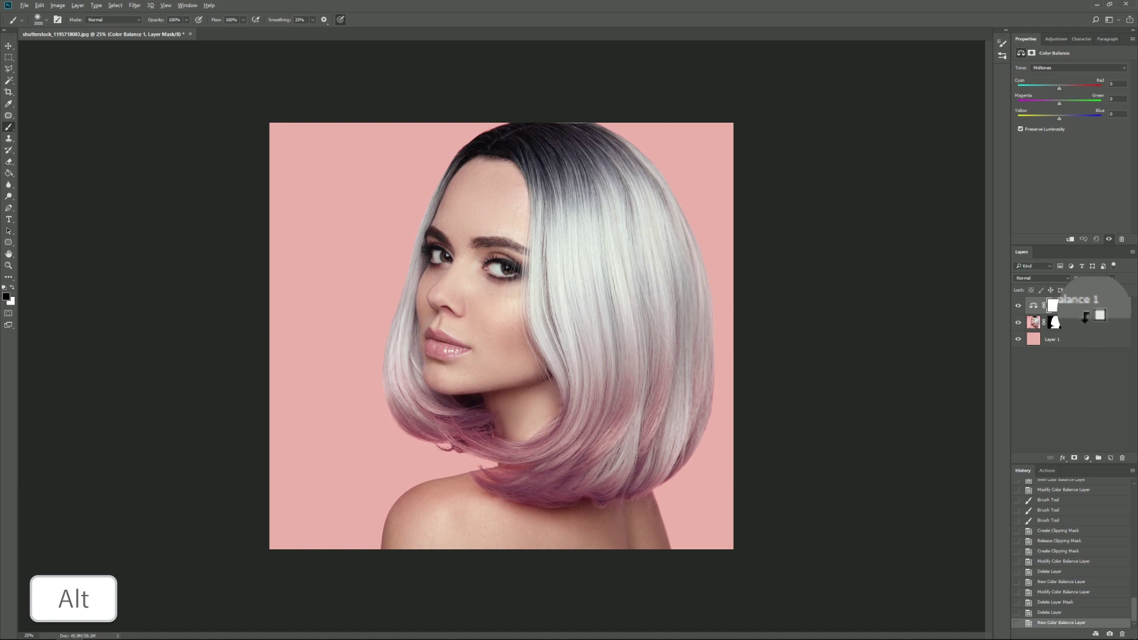
left_click(1088, 314, "alt")
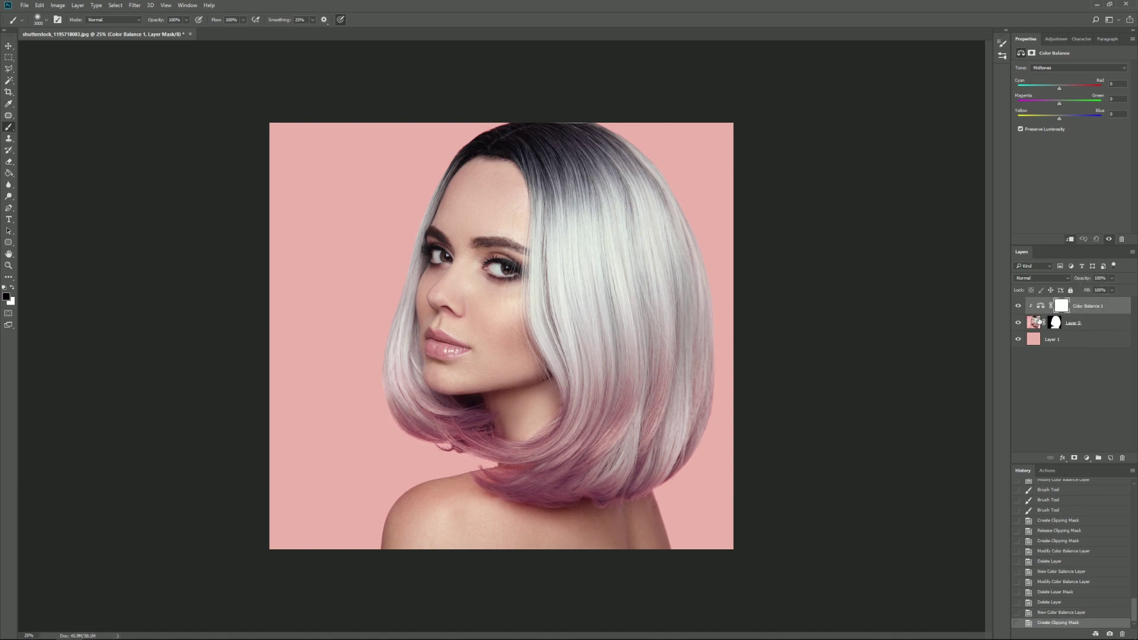